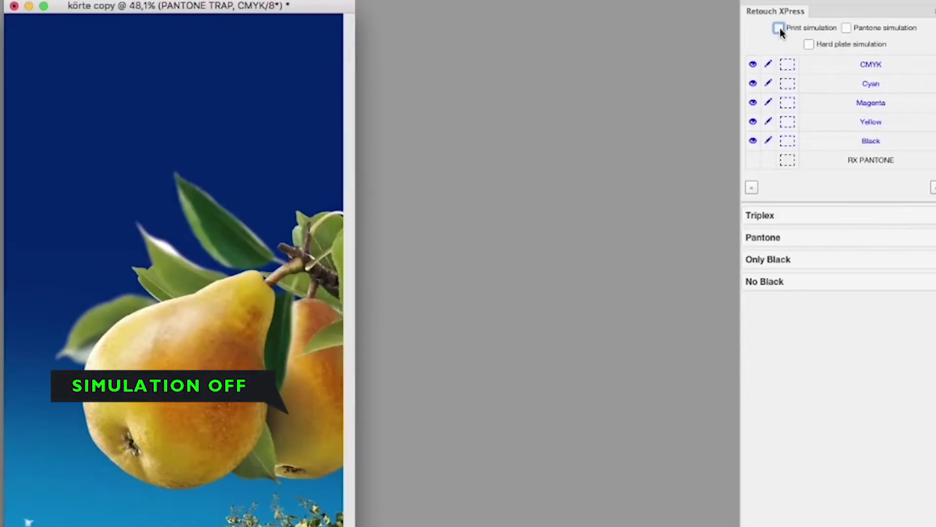
left_click(779, 28)
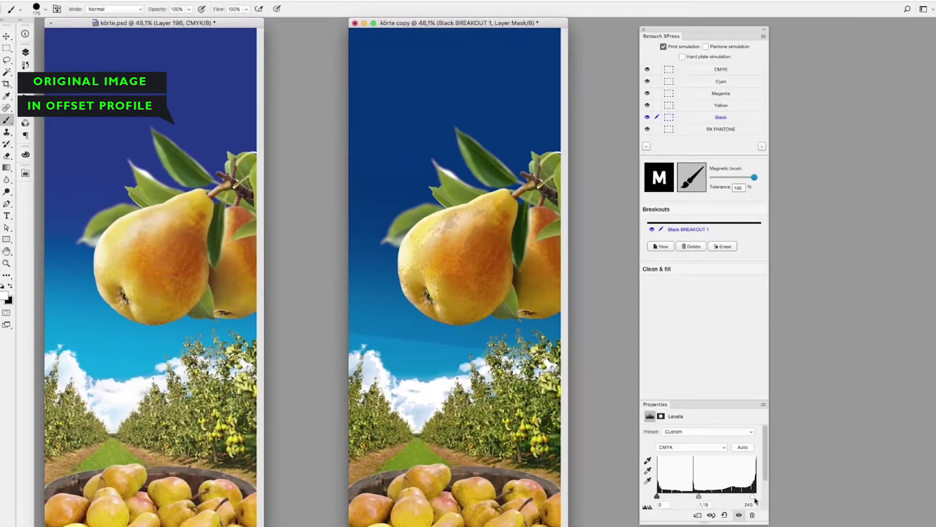
Turn off print simulation and lower the Black breakout's Levels white point from 245 to about 237
left_click_drag(755, 500, 754, 500)
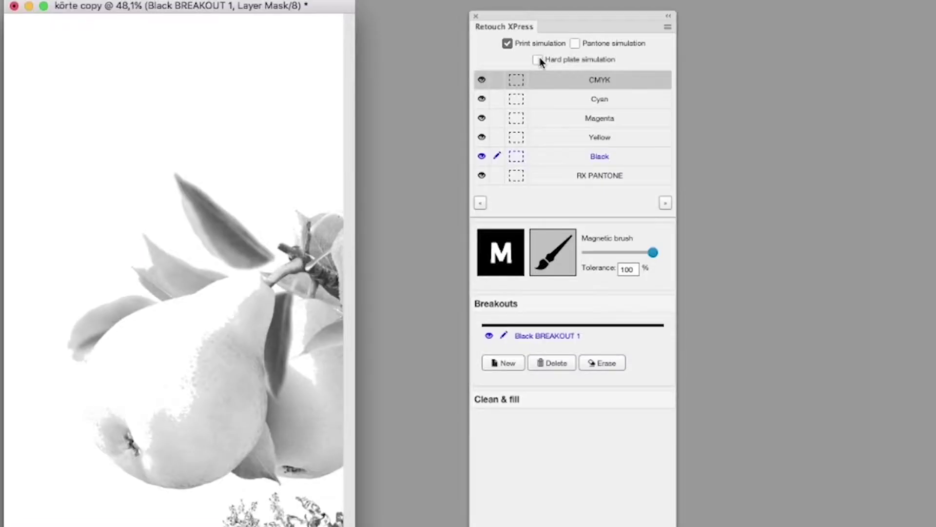
Preview the Cyan, Magenta, Yellow and Black plates as hard flexo plates, then marquee-select the almond blossoms
left_click(538, 60)
left_click(596, 100)
left_click(599, 119)
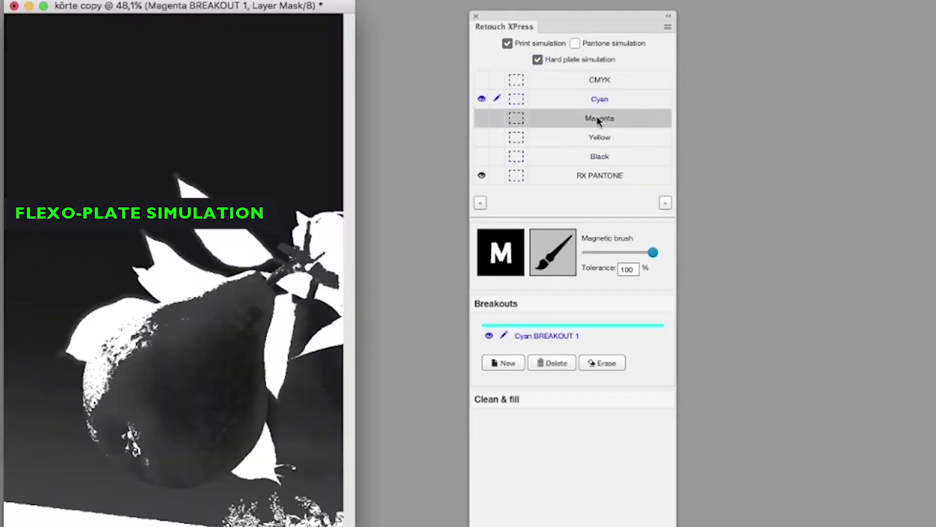
left_click(599, 139)
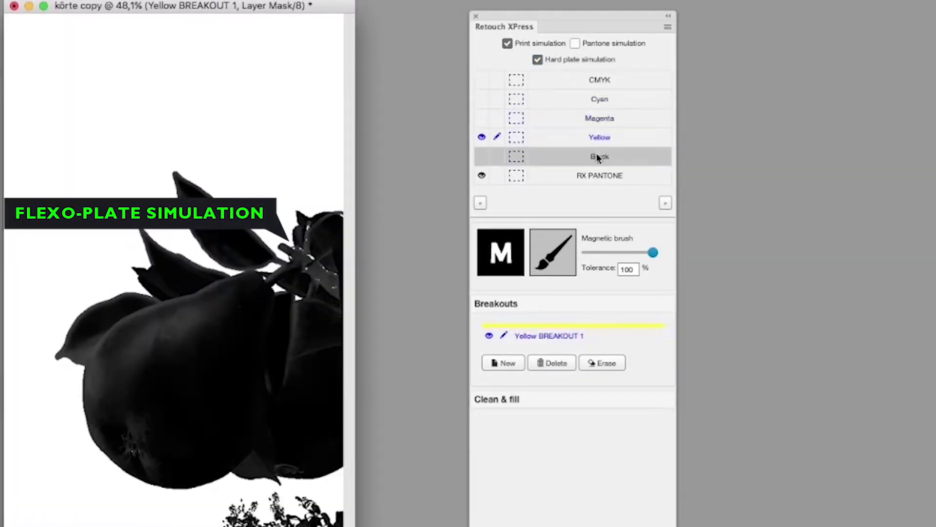
left_click(597, 155)
left_click(537, 59)
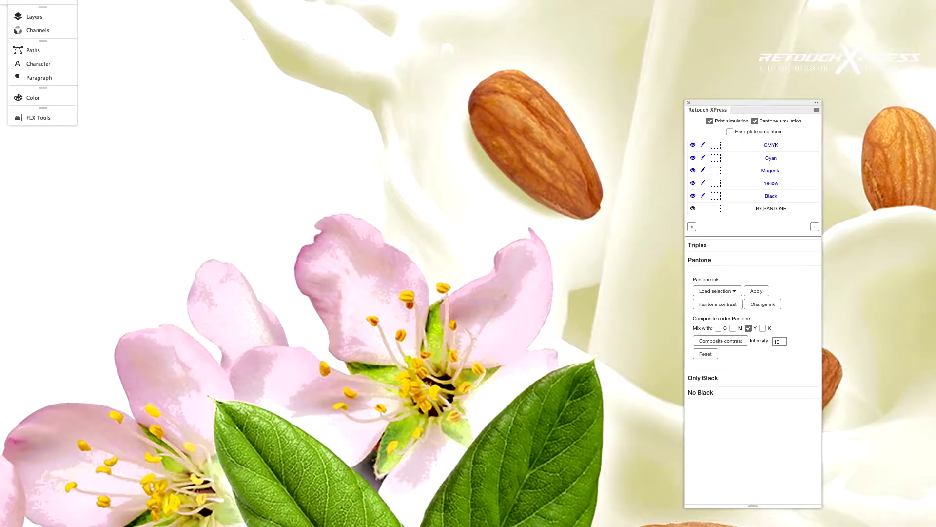
mouse_move(184, 21)
left_mouse_down()
mouse_move(524, 317)
mouse_move(591, 339)
left_mouse_up()
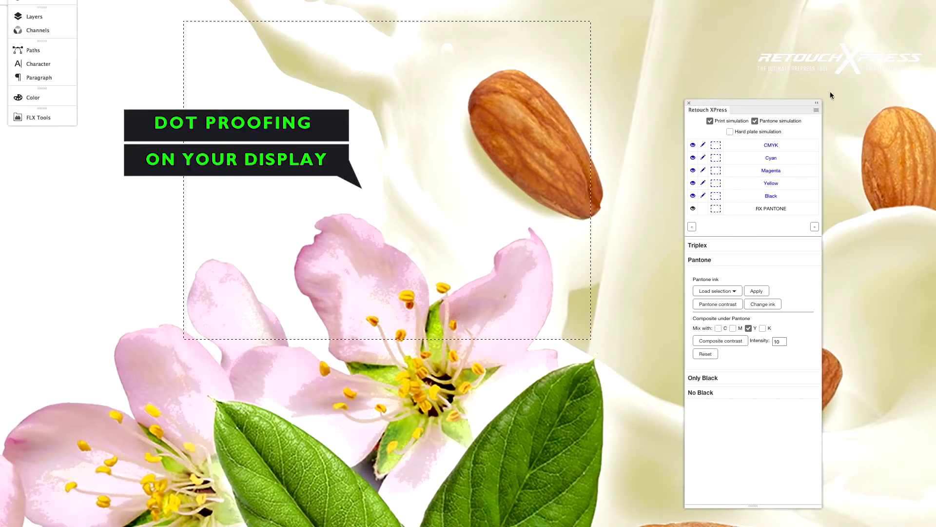
Turn on halftone screen simulation at 135 lpi with the default screen angles
left_click(816, 110)
left_click(838, 141)
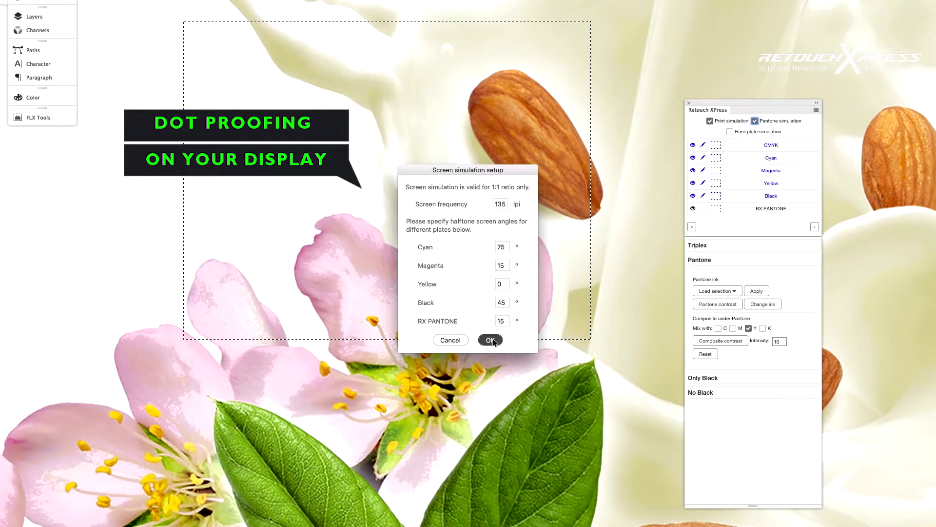
left_click(490, 340)
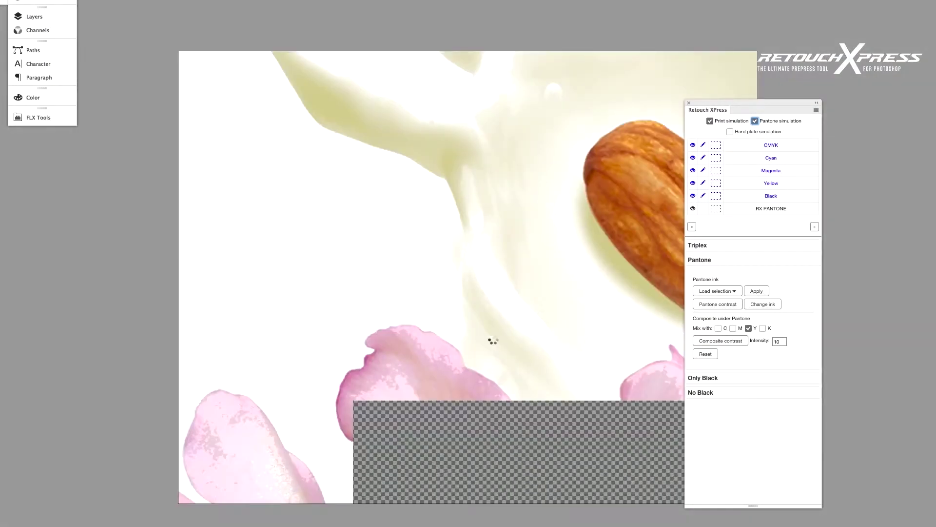
Hide the CMYK, Cyan, Magenta and Yellow plates, leaving only Black and RX PANTONE visible
left_click(694, 208)
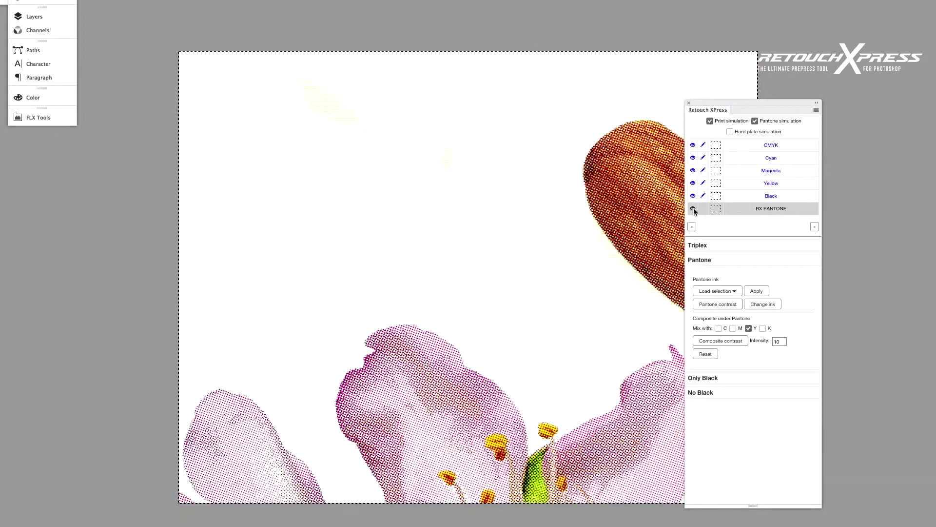
left_click(693, 209)
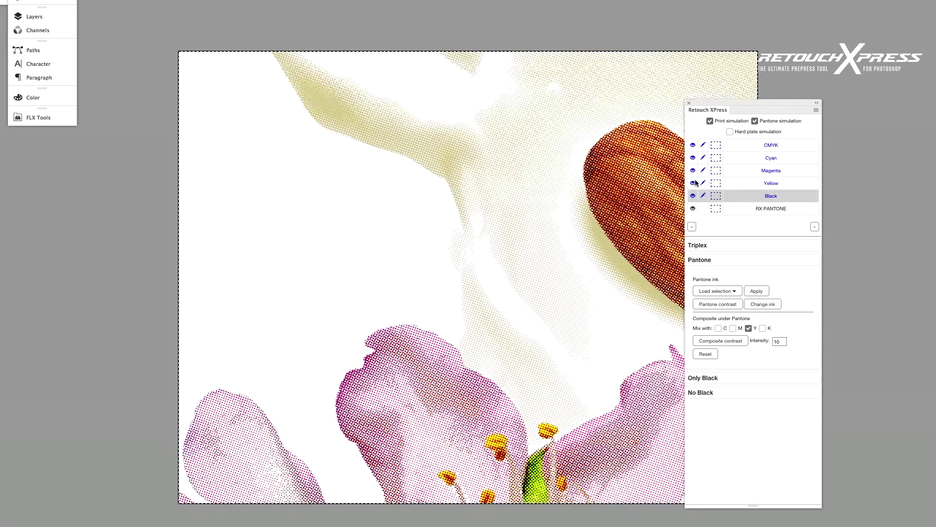
left_click(693, 183)
left_click(693, 171)
left_click(693, 158)
left_click(693, 196)
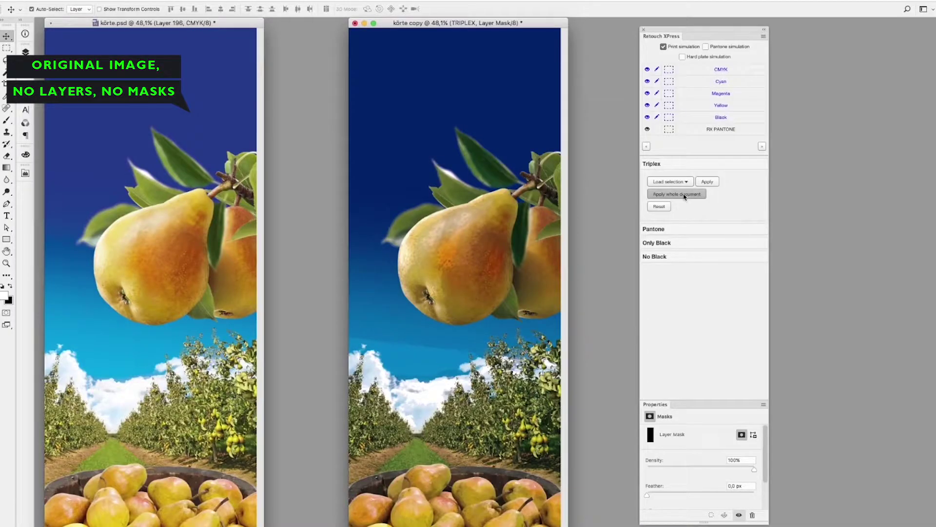
Apply Triplex to the whole pear copy, check the Cyan and Magenta plates, then return to composite
left_click(685, 196)
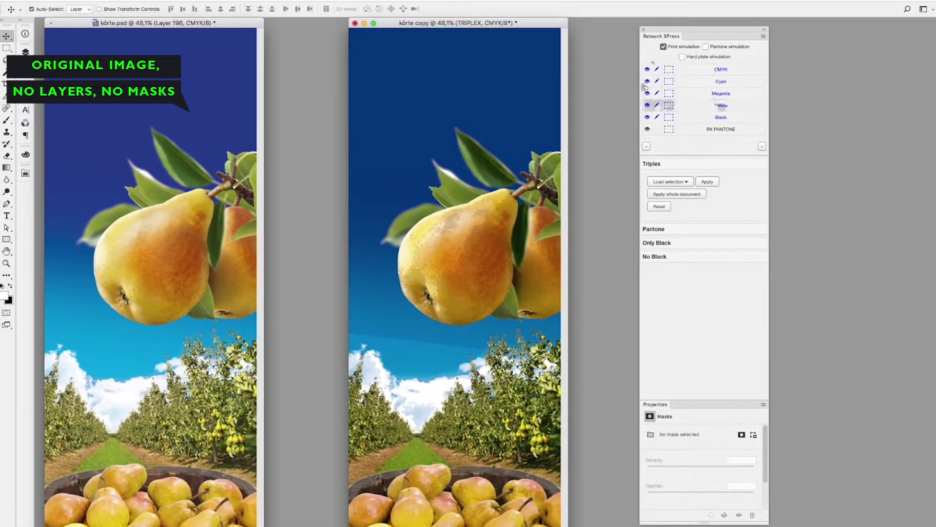
left_click(648, 81)
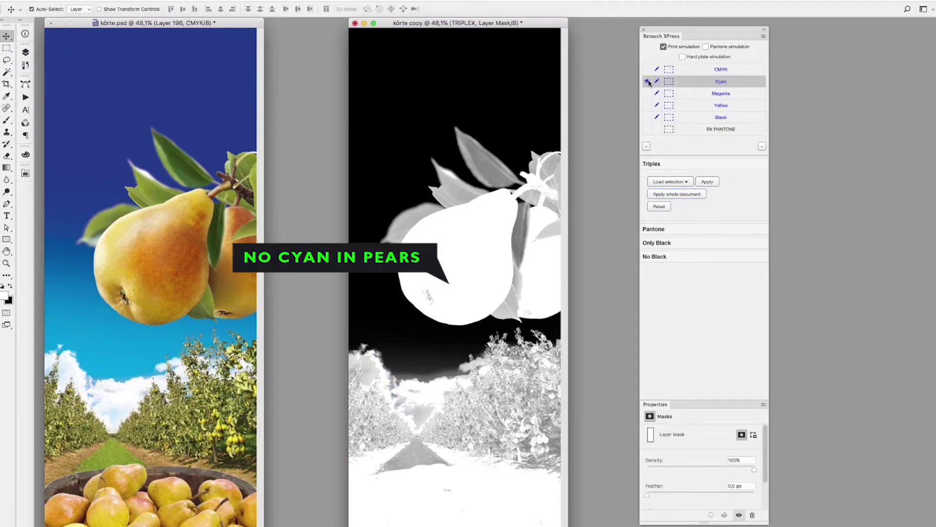
left_click(648, 93)
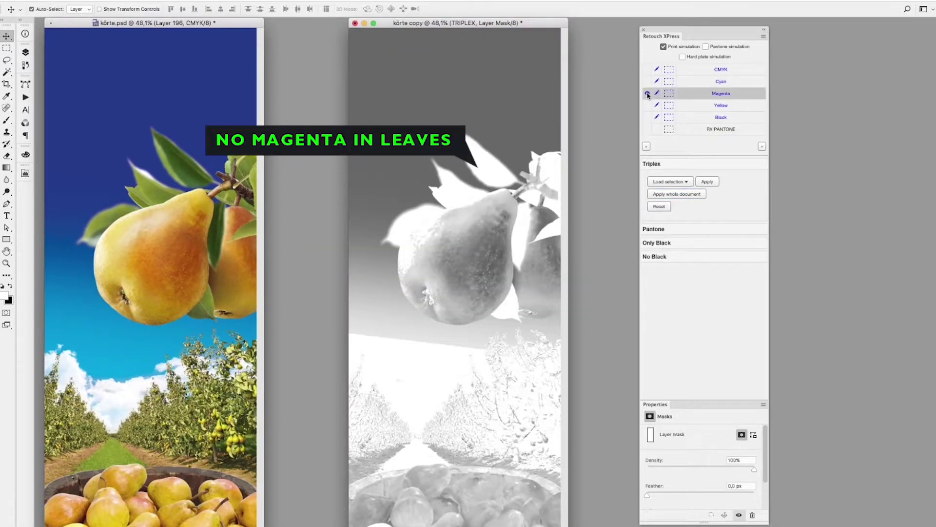
left_click(649, 93)
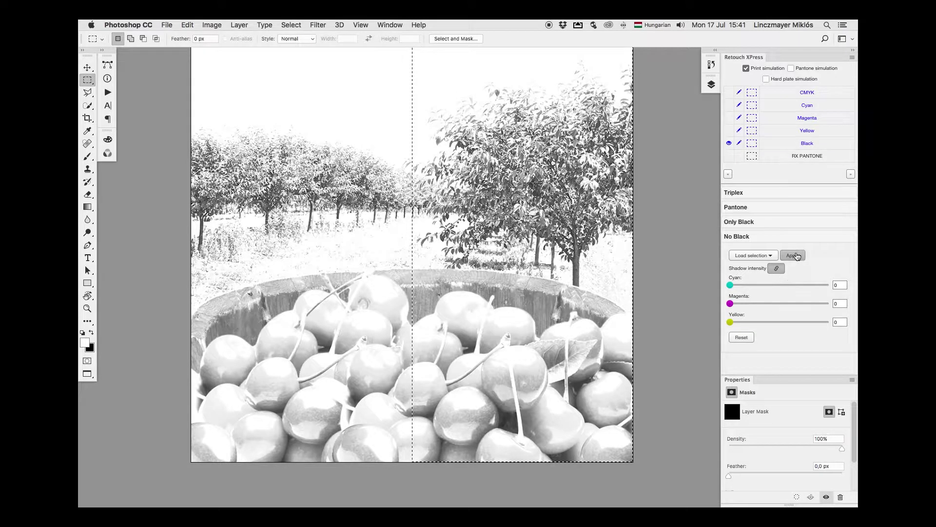
Remove black ink from the cherry image's right half and raise cyan, magenta and yellow compensation to 13
left_click(793, 255)
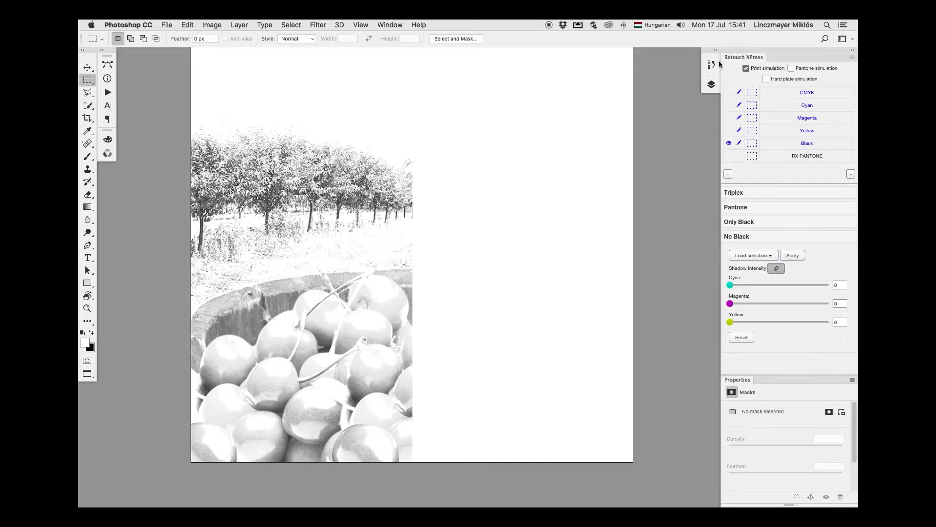
left_click(729, 92)
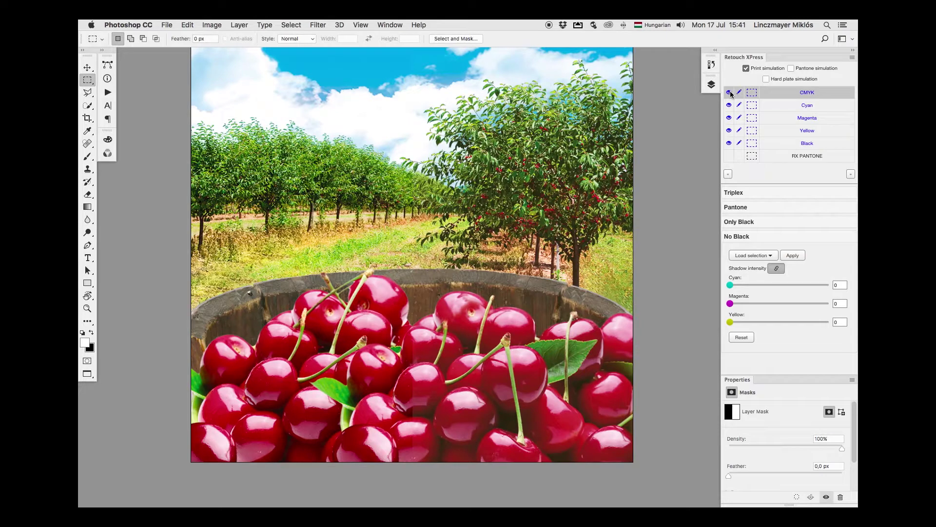
scroll(476, 331, "up", 10)
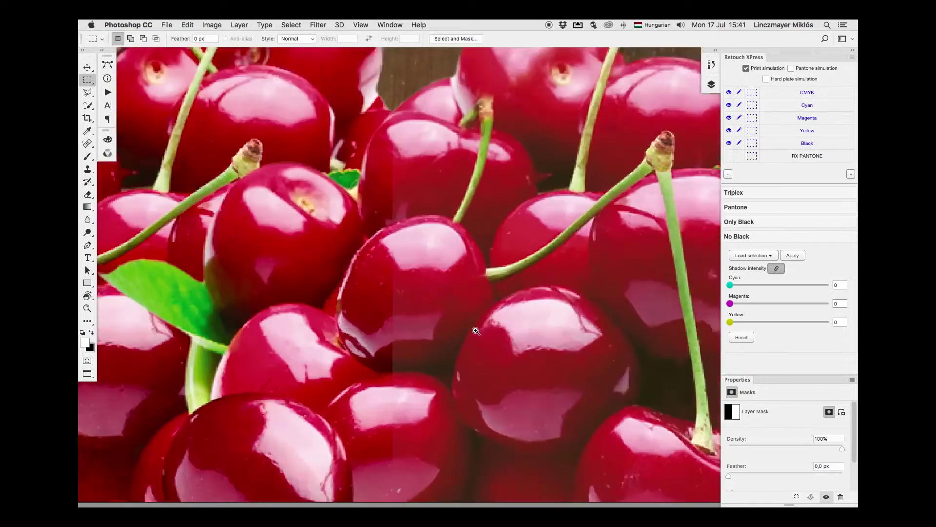
scroll(476, 331, "up", 8)
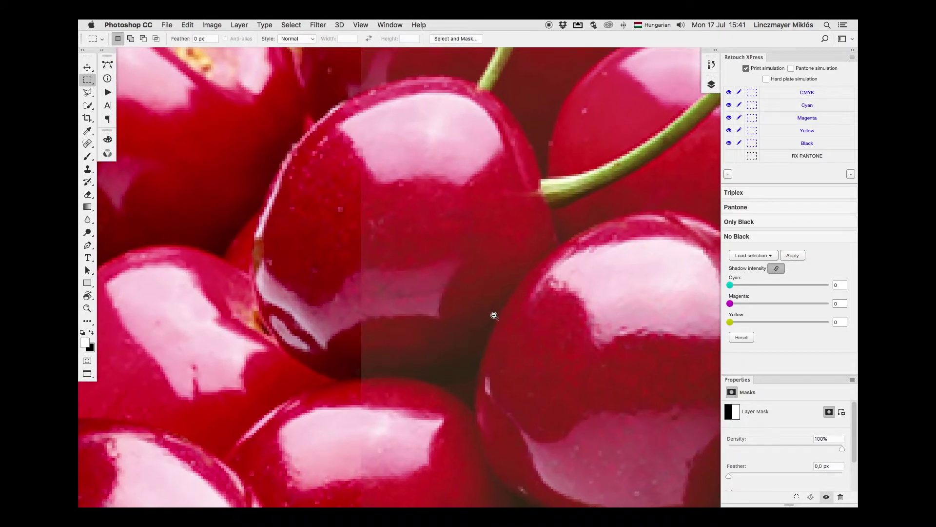
scroll(494, 315, "up", 2)
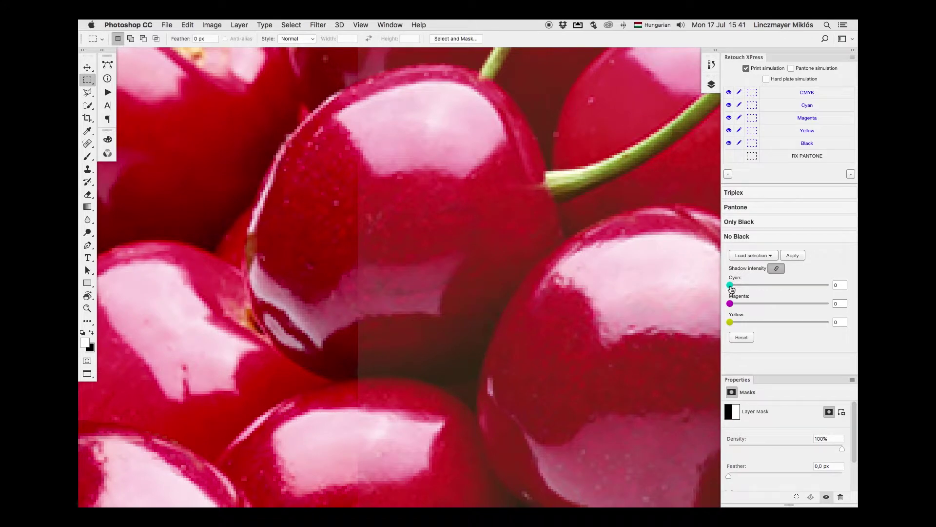
left_click_drag(739, 288, 745, 285)
scroll(500, 273, "down", 6)
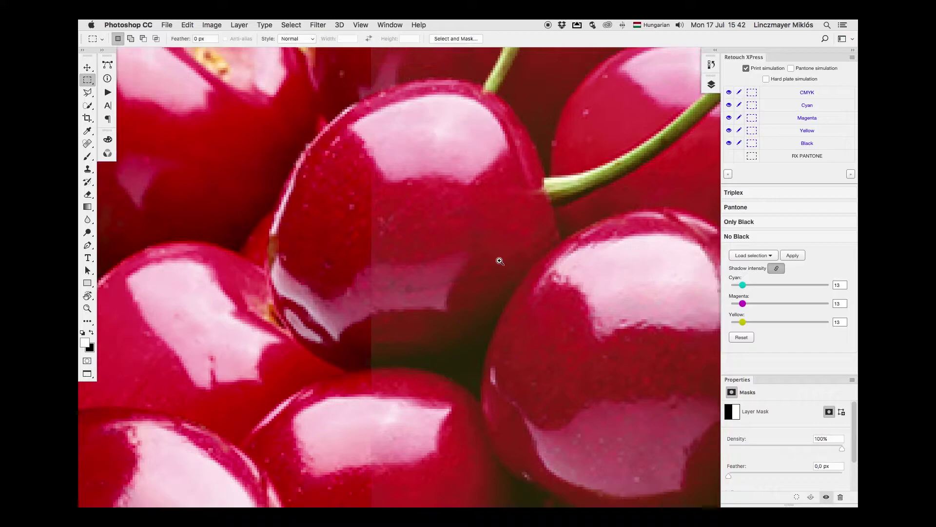
Create a Pantone plate on the almond selection and set its Levels black input to 120 so the milk shows
left_click_drag(544, 255, 478, 347)
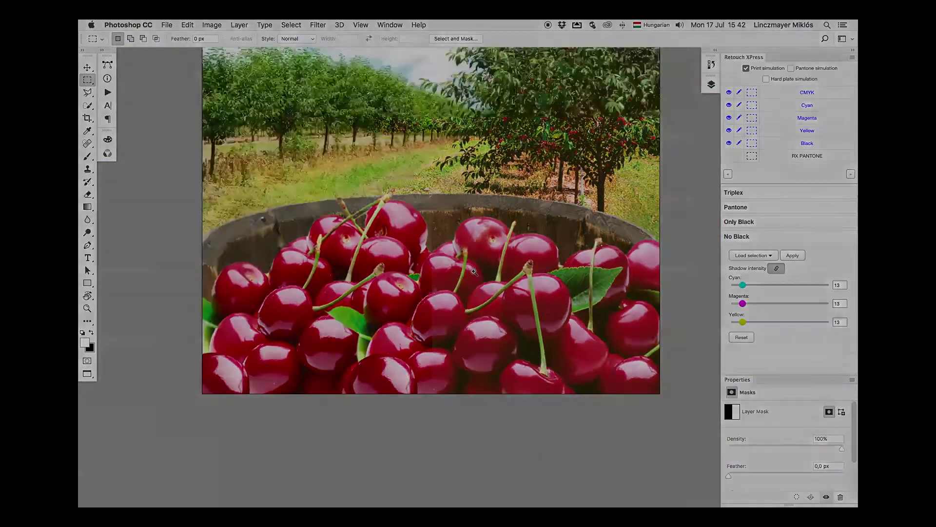
scroll(478, 348, "down", 3)
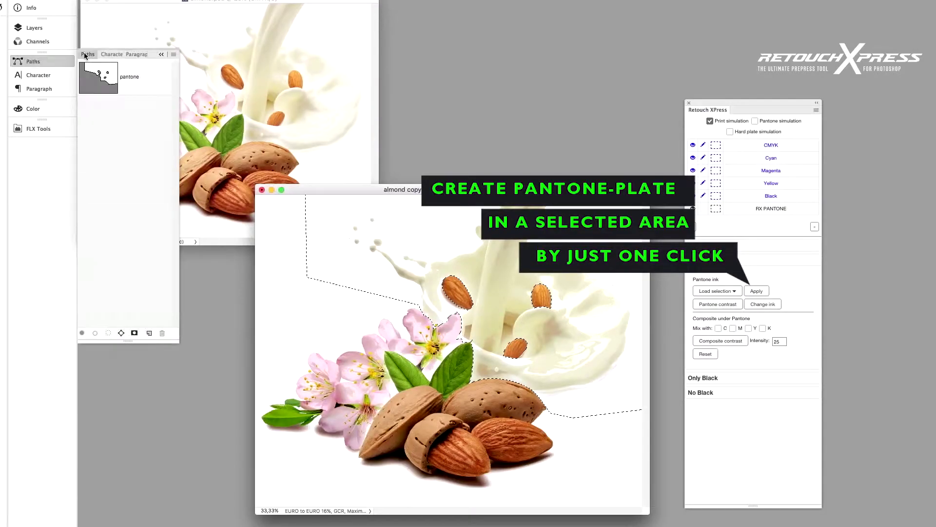
left_click(759, 291)
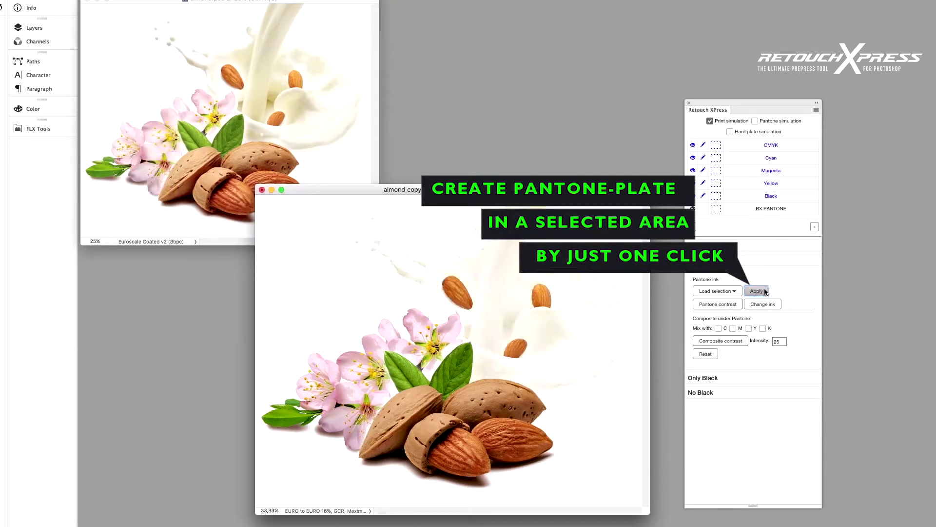
left_click(712, 305)
left_click_drag(412, 135, 471, 136)
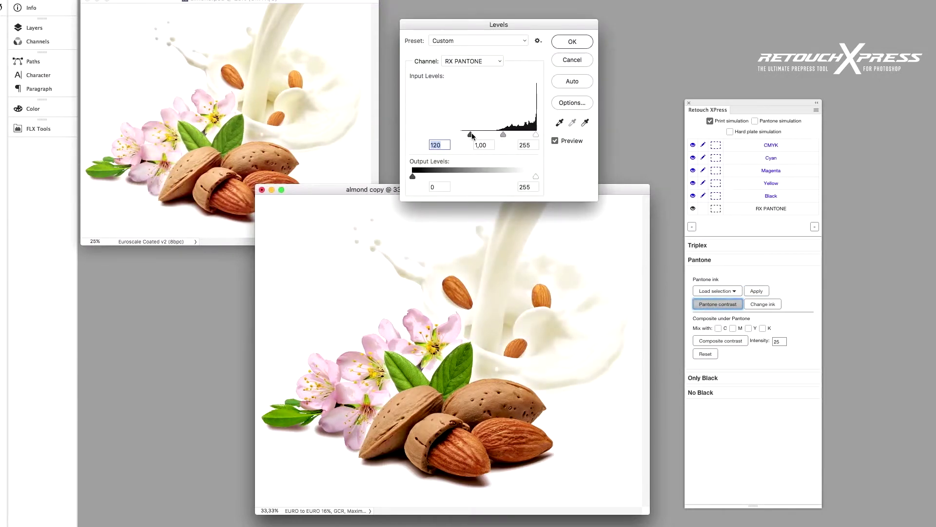
key("Return")
Change the Pantone plate's ink to PANTONE 4525 C by sampling the milk colour
left_click(763, 303)
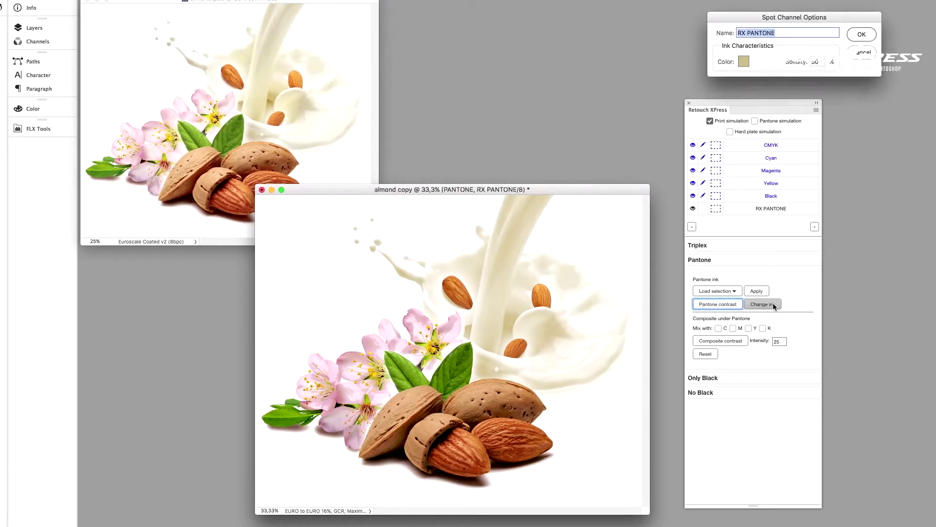
left_click(743, 62)
left_click(271, 102)
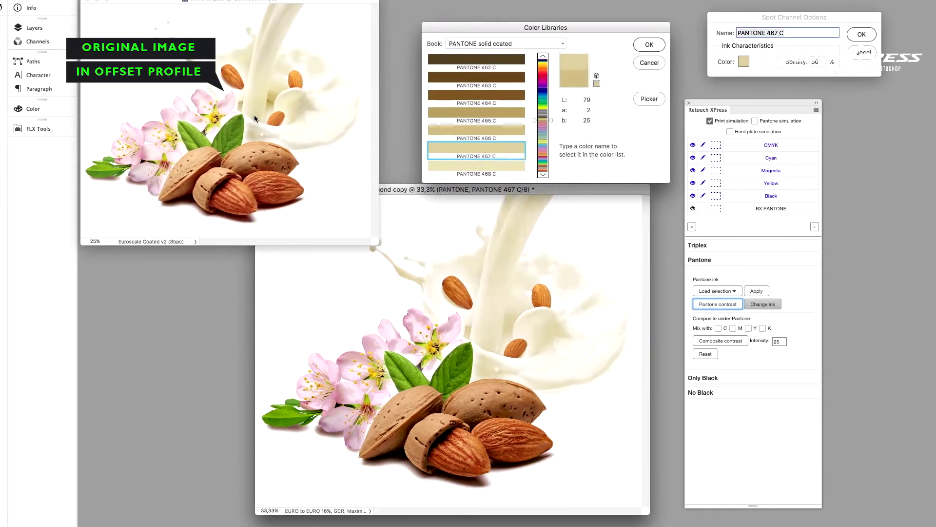
left_click(259, 113)
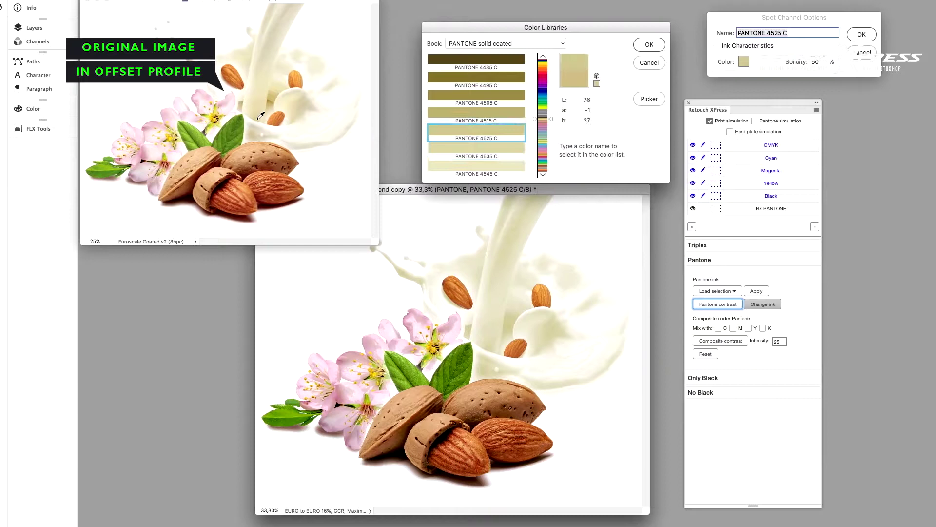
key("Return")
key("Return")
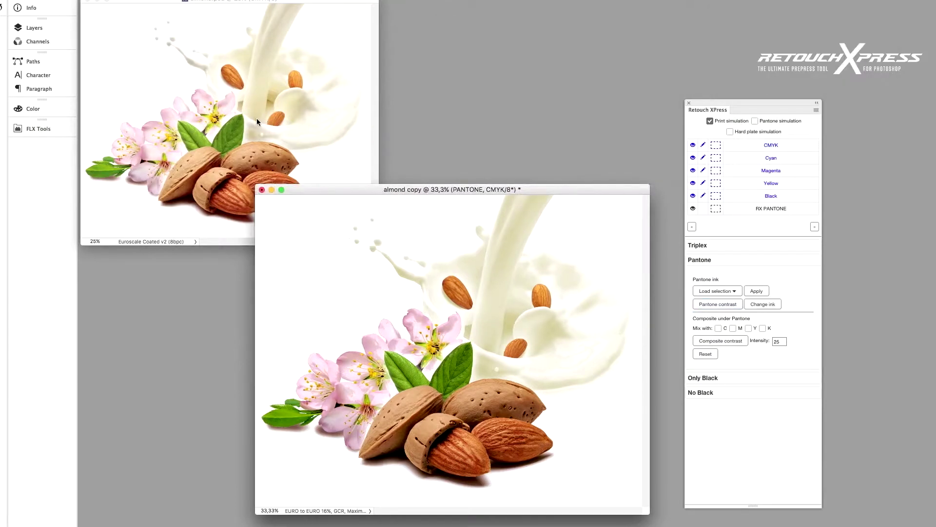
Mix the Yellow component under the Pantone plate by ticking Y under Mix with
left_click(749, 329)
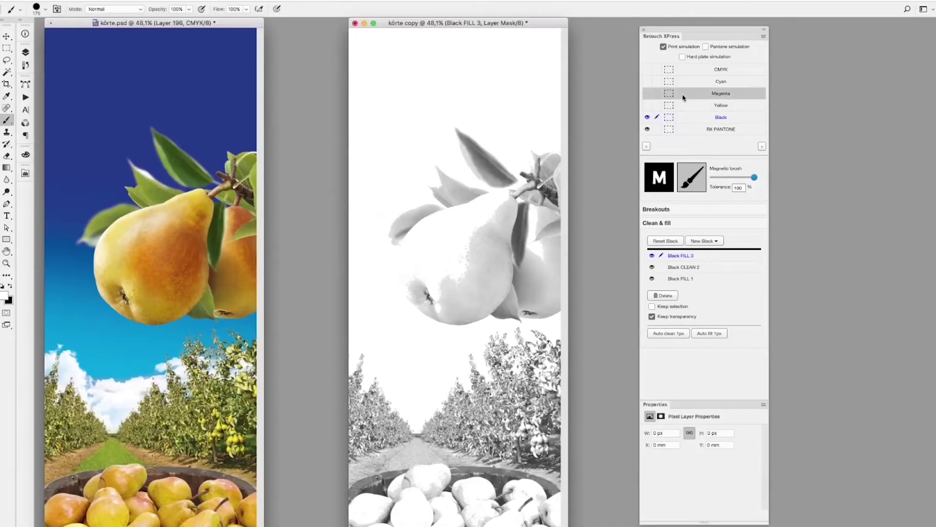
Load the pears-and-trees channel selection, paint black fill over the pears, and preview as a hard plate
left_click(669, 82)
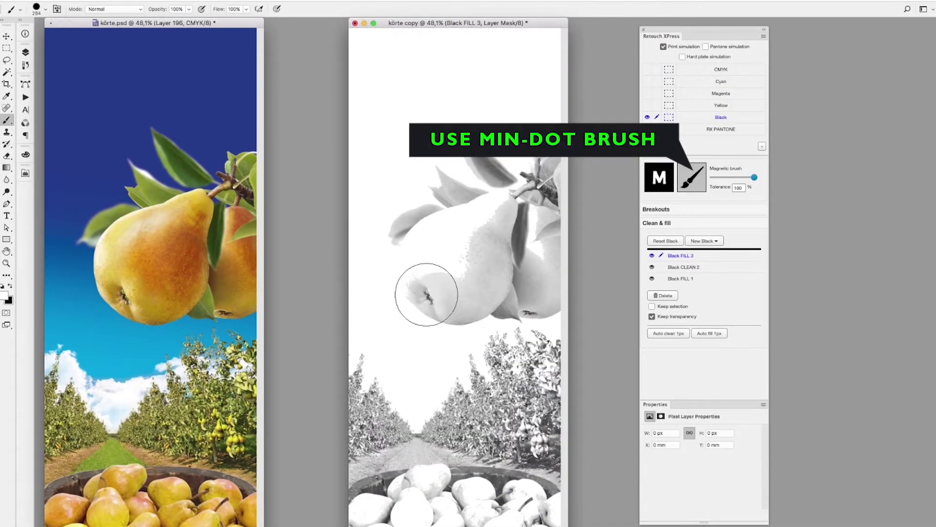
mouse_move(455, 227)
left_mouse_down()
mouse_move(503, 202)
mouse_move(467, 261)
mouse_move(505, 259)
mouse_move(536, 243)
mouse_move(445, 283)
left_mouse_up()
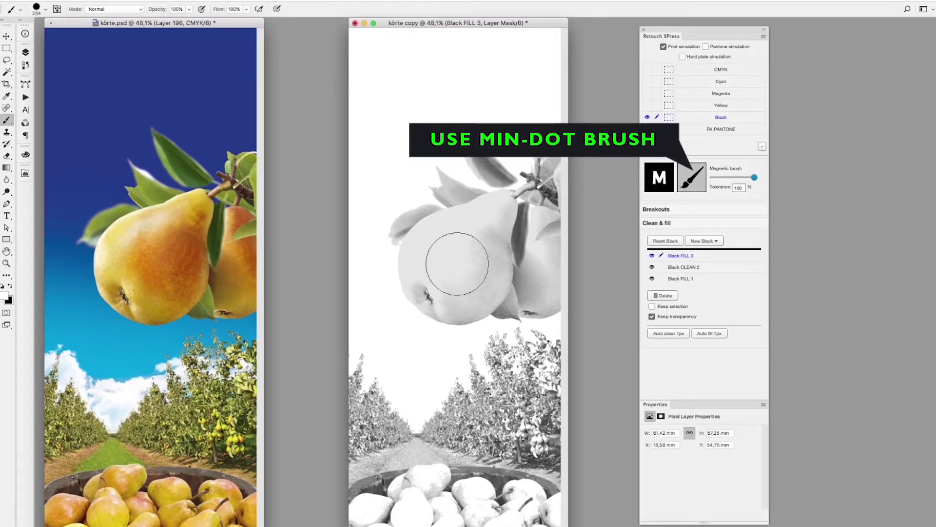
left_click(676, 48)
left_click(677, 47)
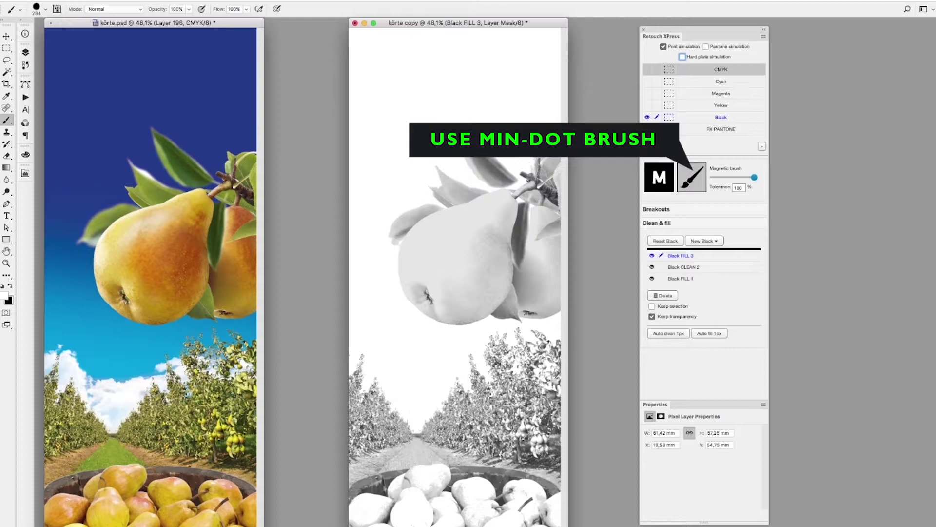
mouse_move(385, 502)
left_mouse_down()
mouse_move(411, 501)
mouse_move(539, 521)
left_mouse_up()
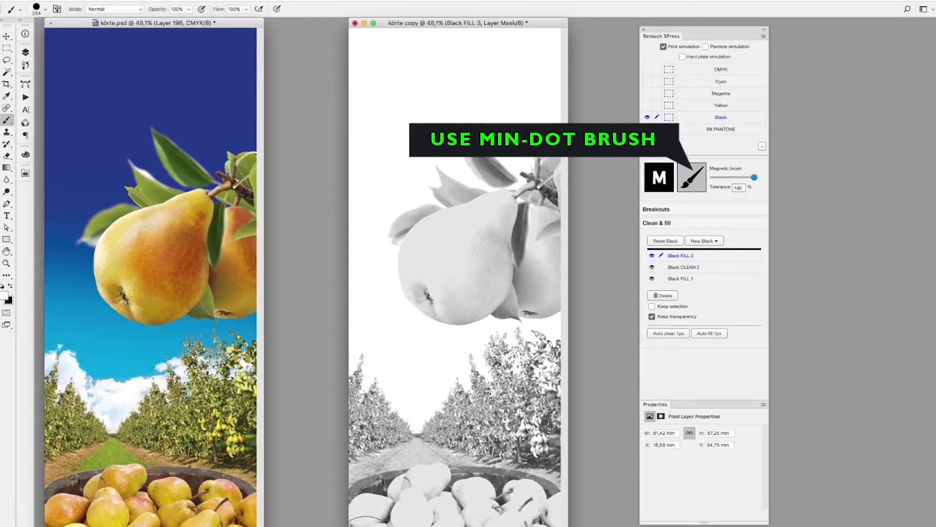
left_click(689, 59)
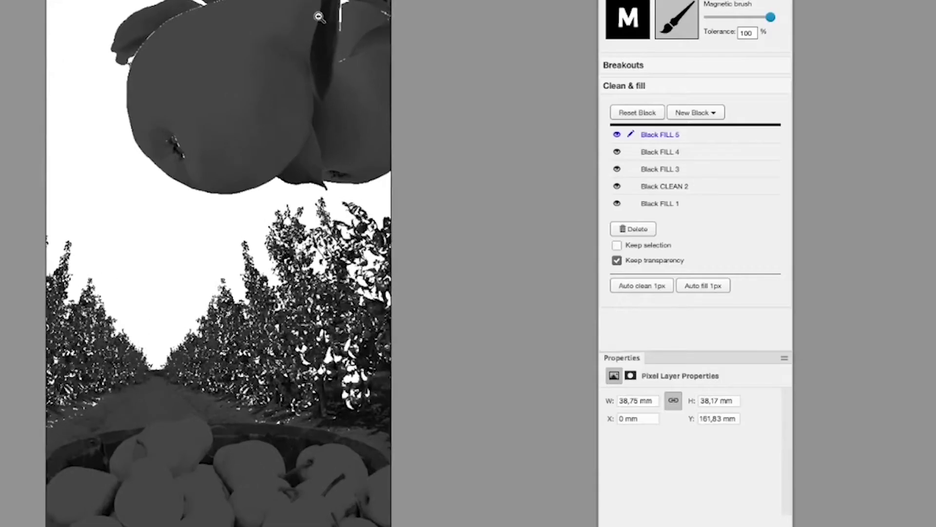
Compare Black FILL layers 3–5 by toggling their visibility, then apply a 1px auto fill to the black plate
left_click(616, 136)
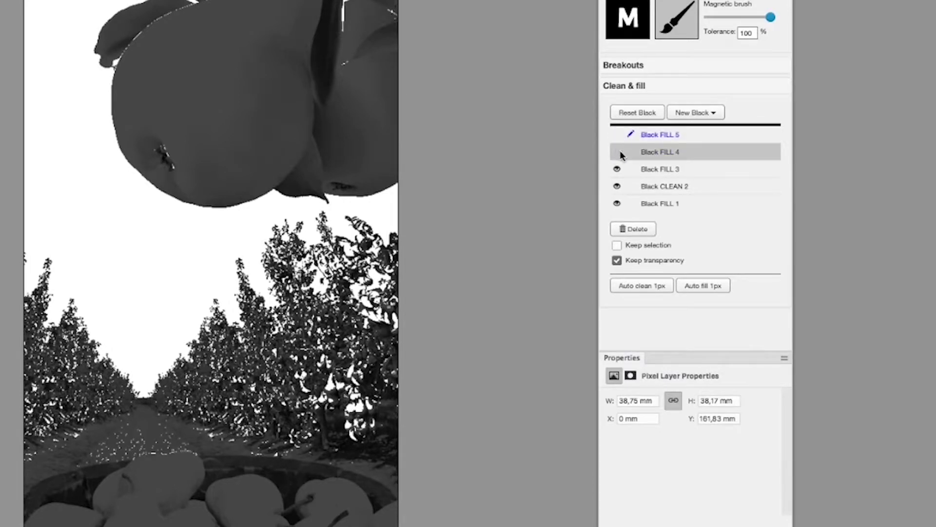
left_click(618, 169)
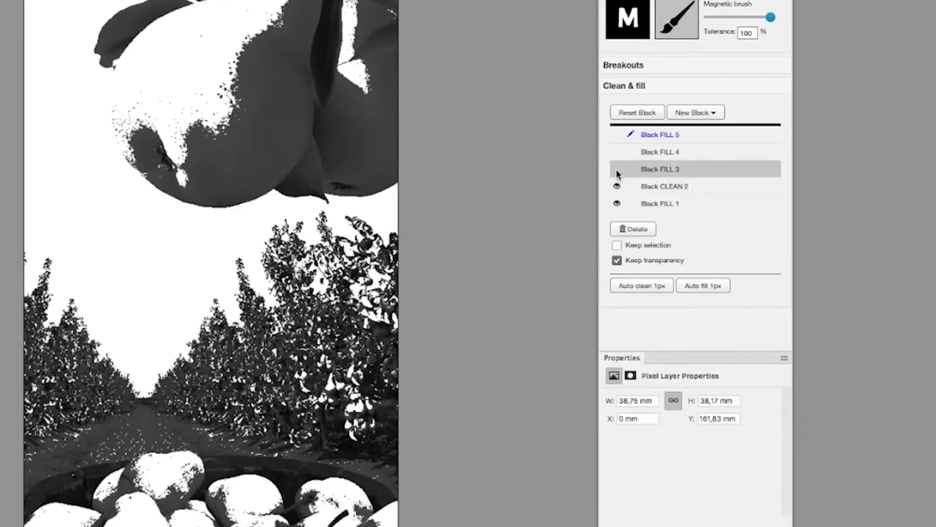
left_click(617, 169)
left_click(619, 151)
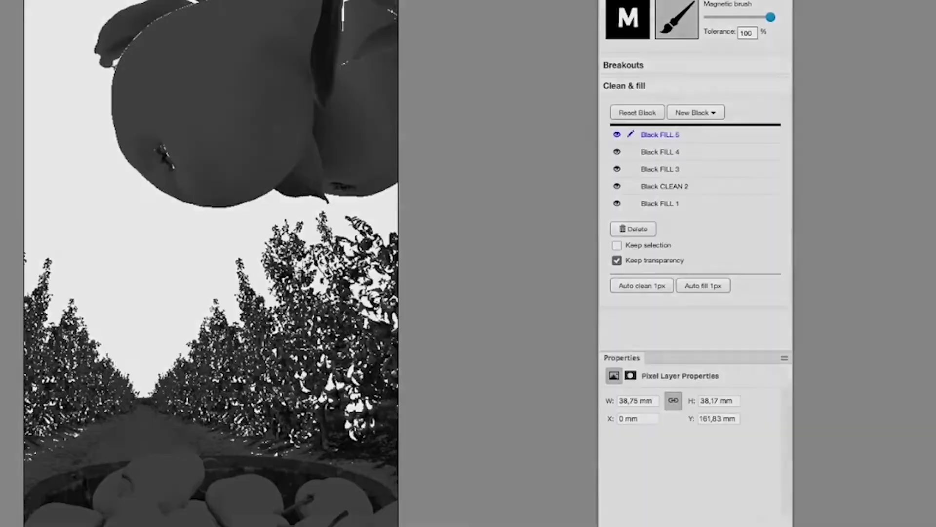
left_click(734, 357)
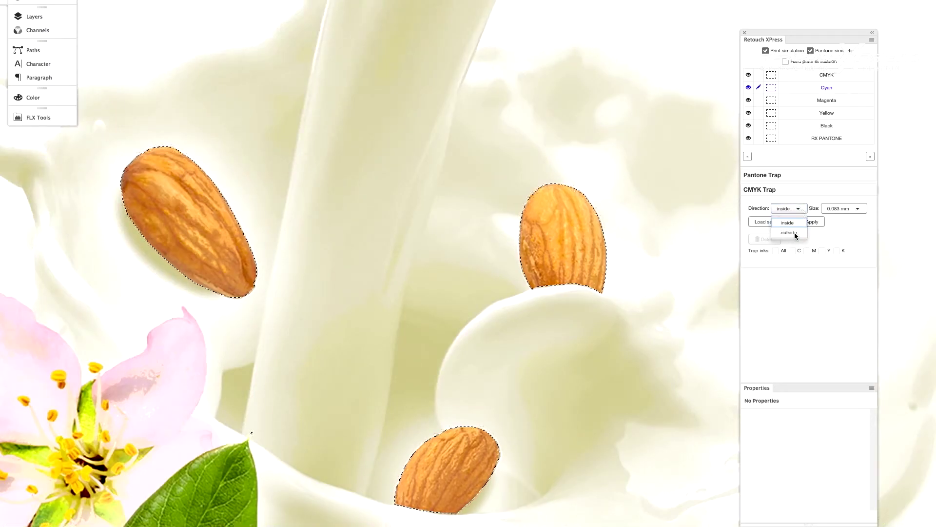
Apply an outside CMYK trap to the selected almonds at the chosen trap size
left_click(791, 233)
left_click(796, 222)
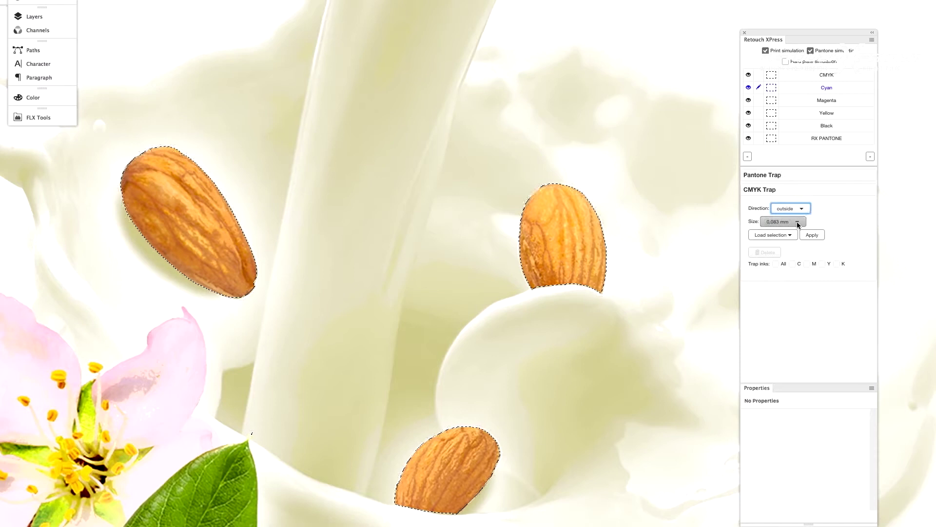
left_click(782, 255)
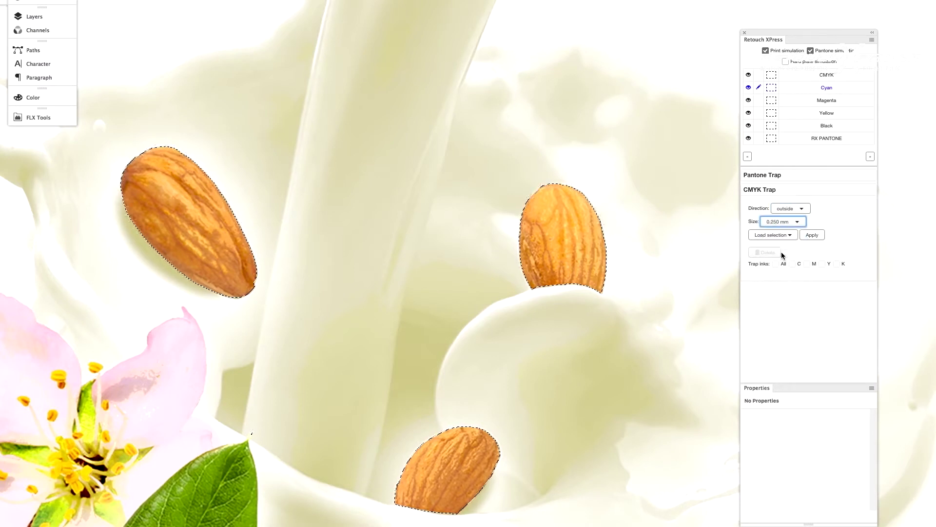
left_click(818, 237)
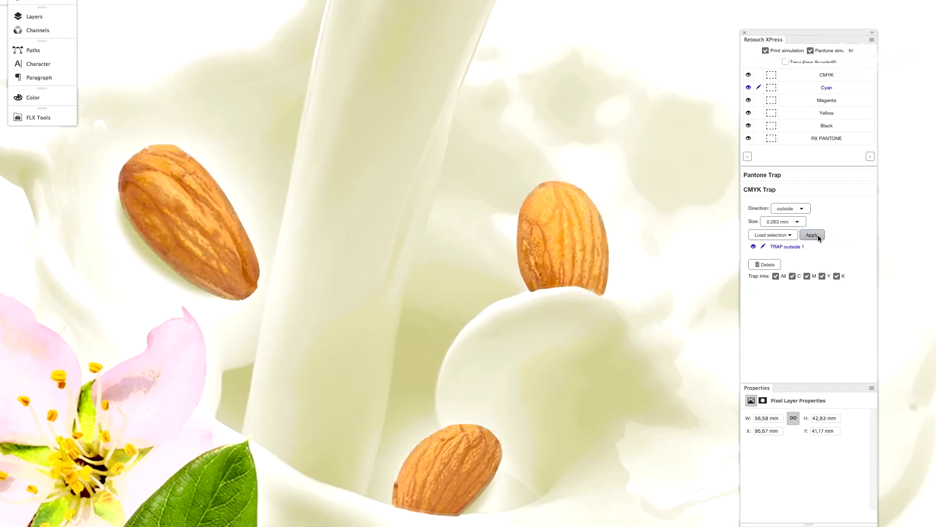
Limit the trap to the Magenta, Yellow and Black inks only
left_click(776, 276)
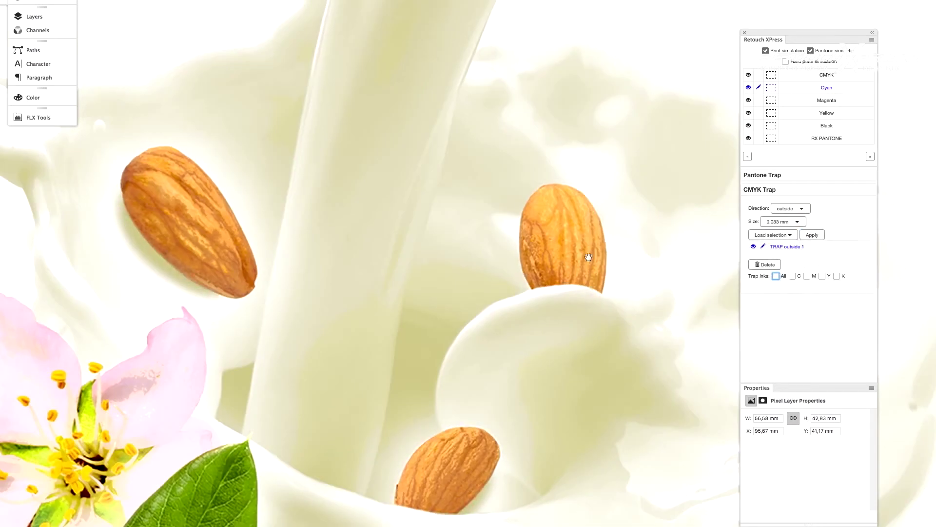
scroll(589, 257, "up", 5)
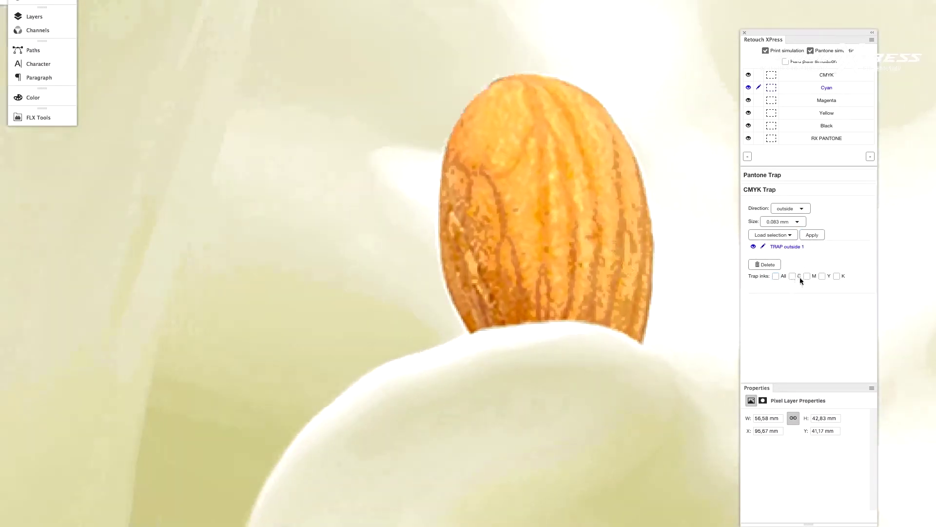
left_click(807, 276)
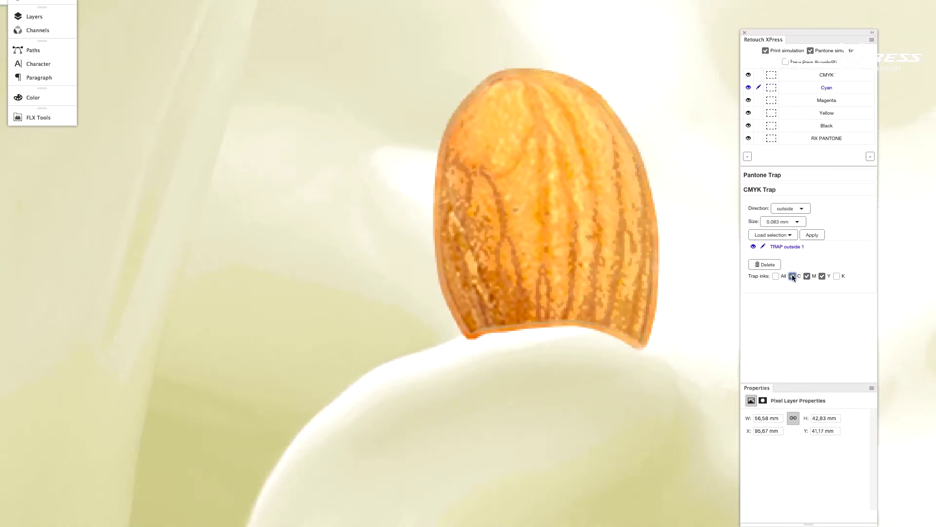
left_click(837, 277)
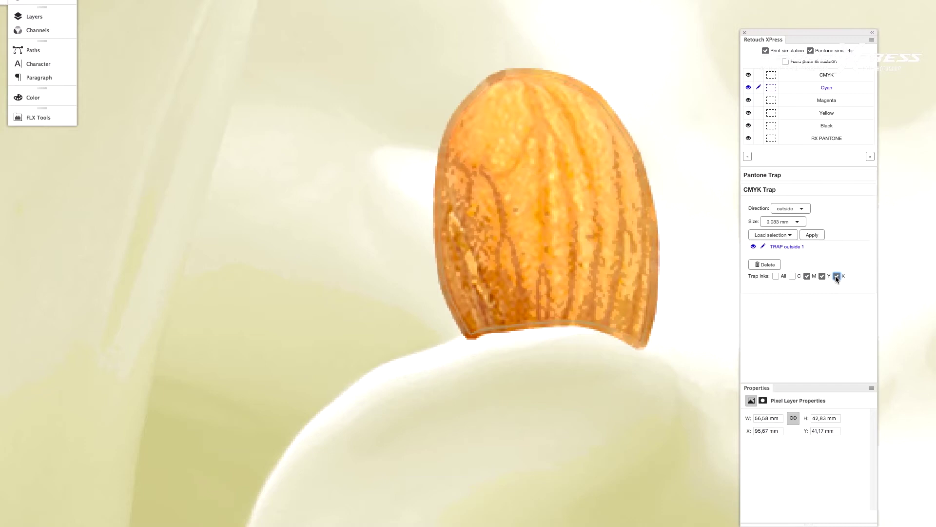
Toggle the RX PANTONE plate and the TRAP outside 1 layer off and on to compare
left_click(748, 138)
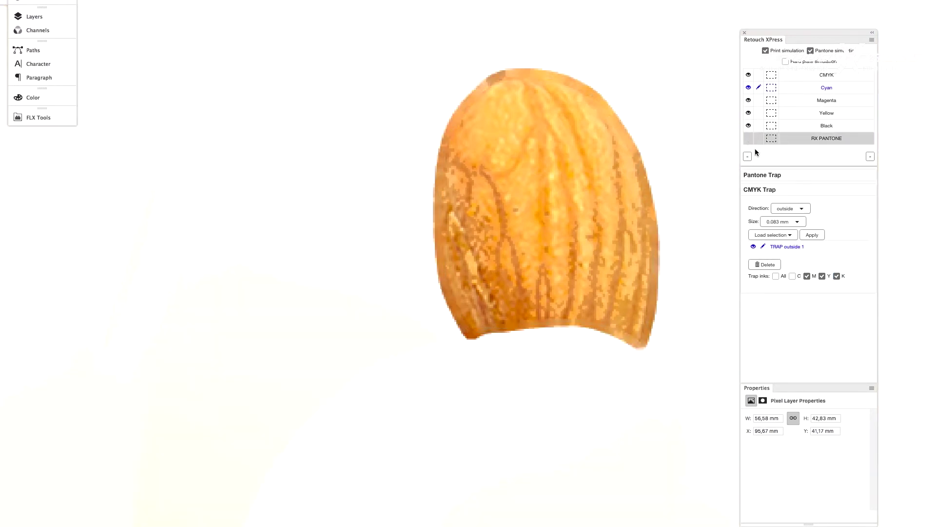
left_click(753, 246)
left_click(754, 247)
left_click(748, 139)
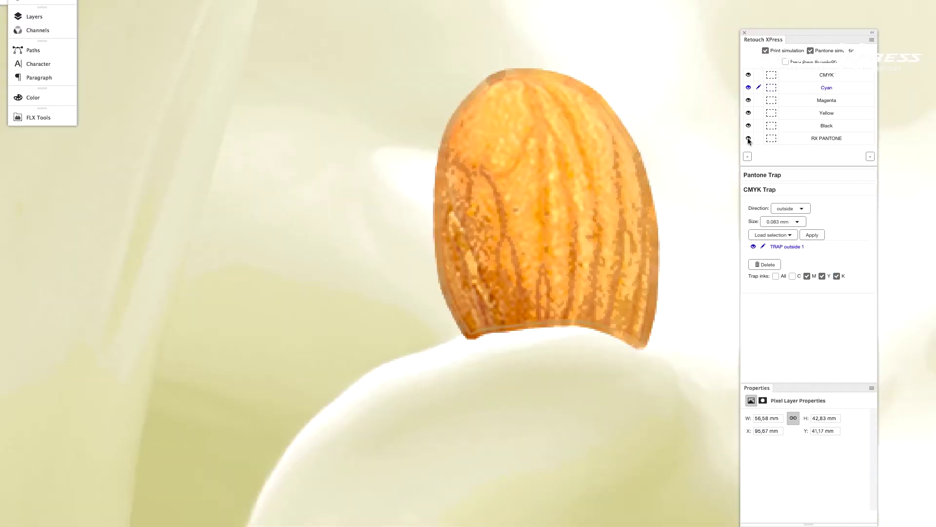